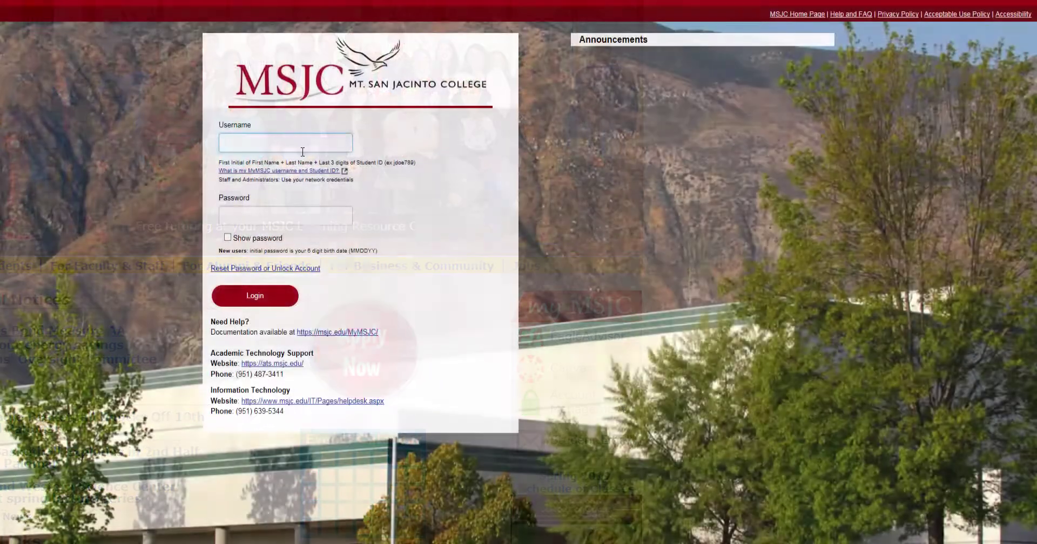
{"action": "key", "text": "Tab"}
{"action": "type", "text": "1"}
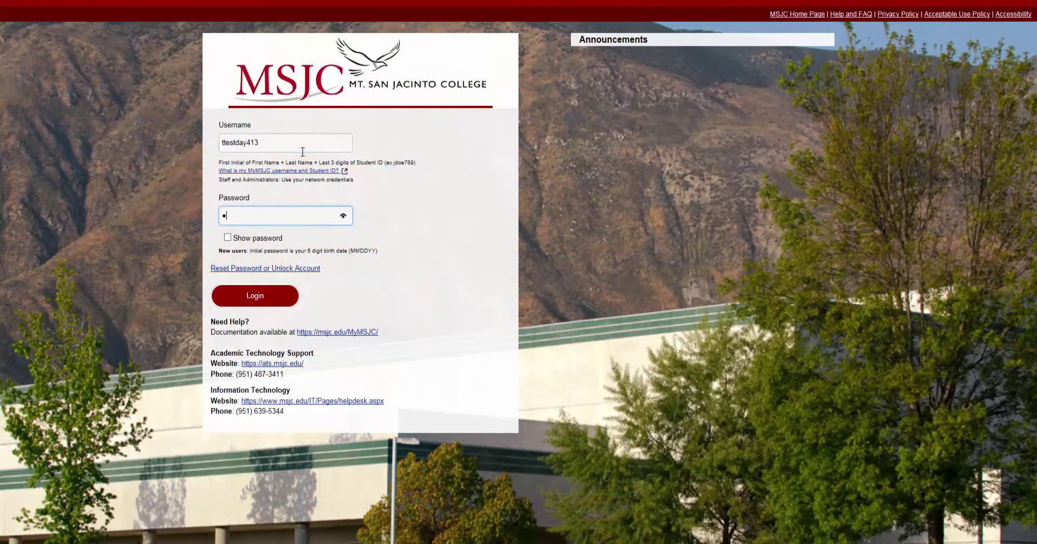
{"action": "left_click", "coordinate": [255, 296]}
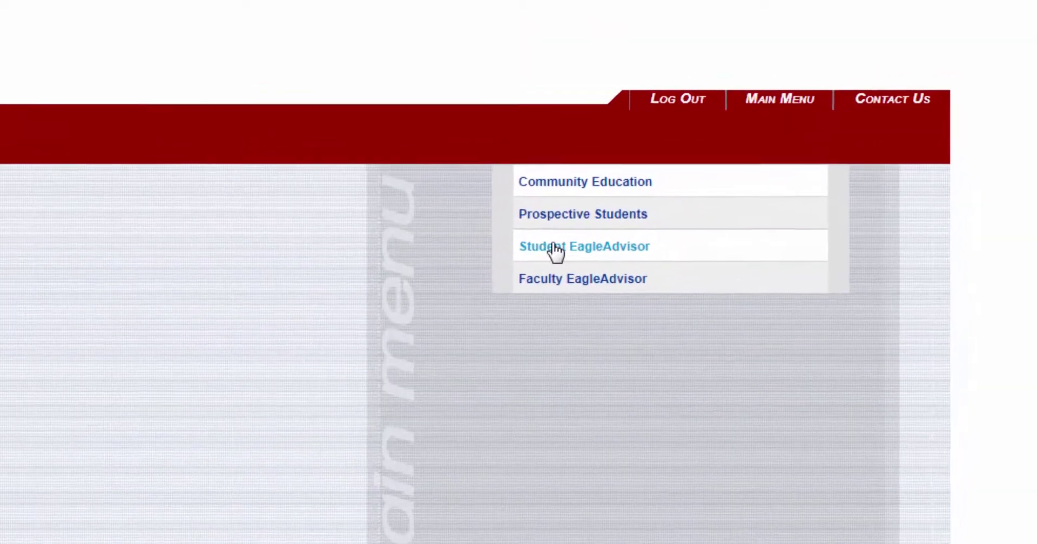
{"action": "left_click", "coordinate": [581, 230]}
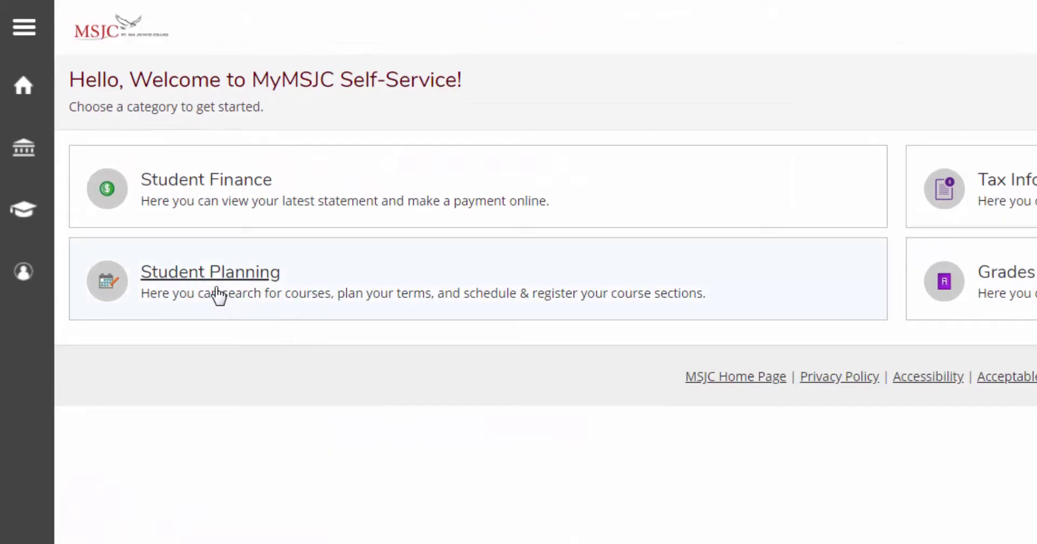
- Open the Student Planning tile to get to the Spring 2019 Plan & Schedule
{"action": "left_click", "coordinate": [211, 282]}
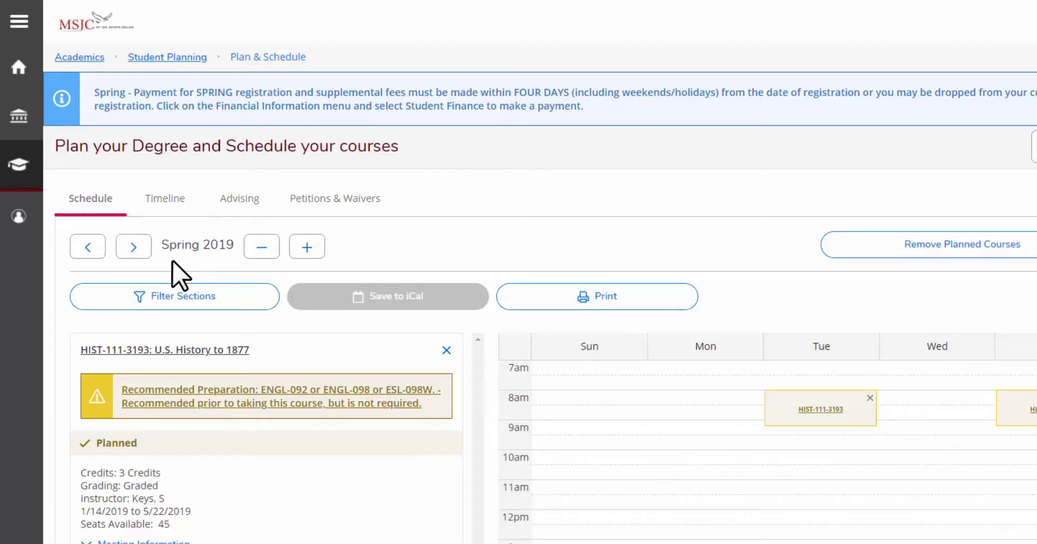
{"action": "left_click", "coordinate": [132, 248]}
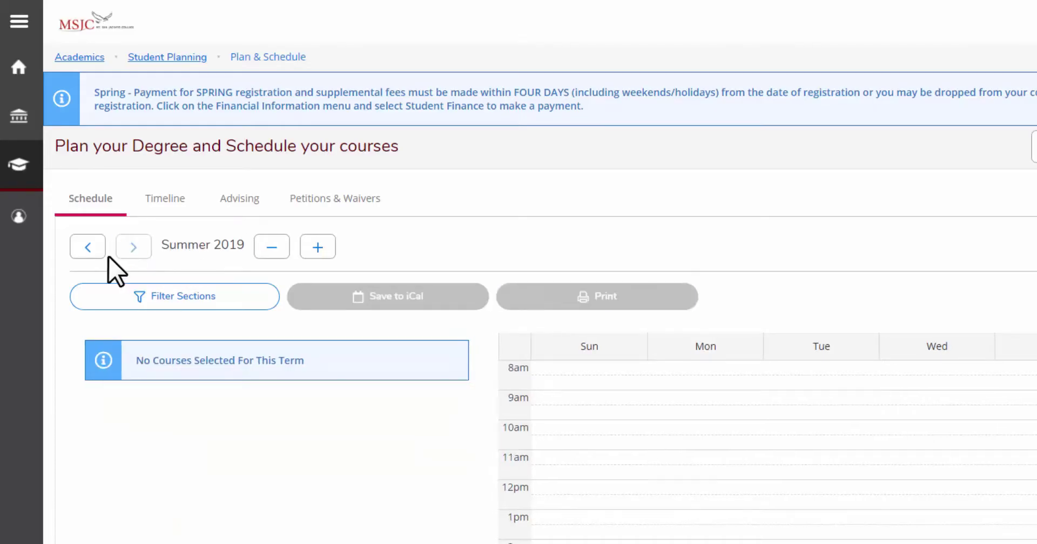
{"action": "left_click", "coordinate": [87, 250]}
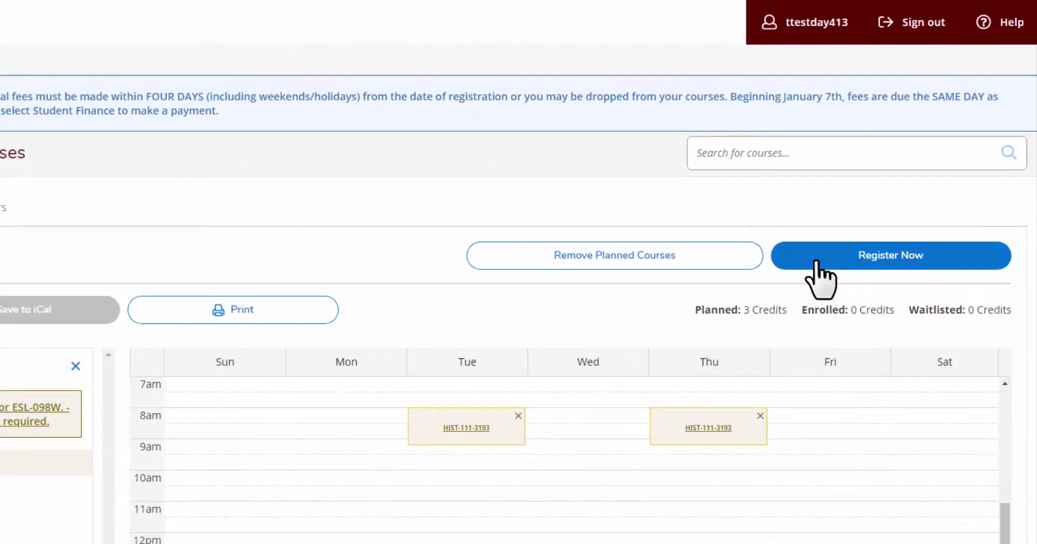
- Use Register Now on the Spring 2019 plan, enrolling PSYC-103-1570 for 3 credits
{"action": "left_click", "coordinate": [875, 188]}
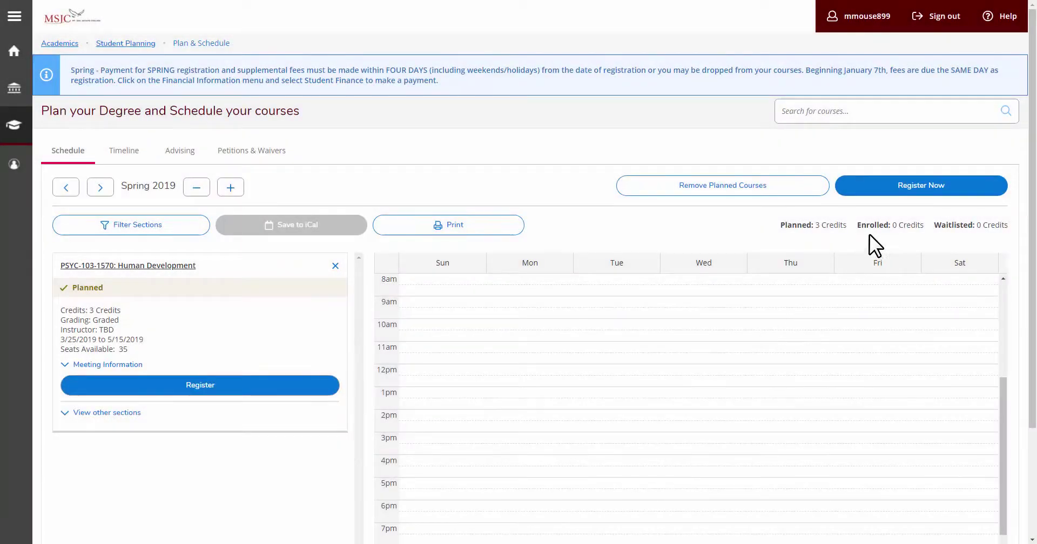
{"action": "left_click", "coordinate": [896, 186]}
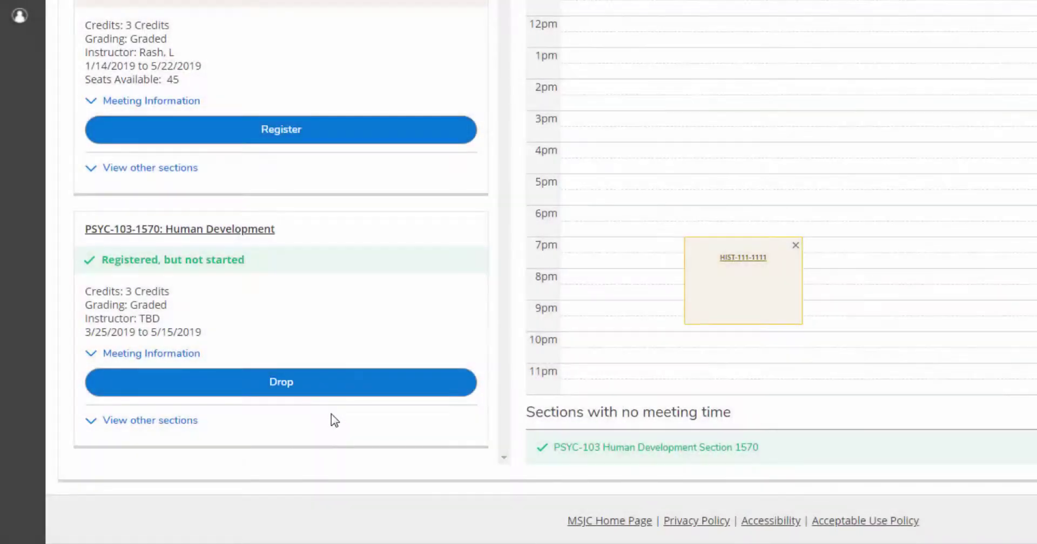
- Drop PSYC-103-1570 citing Course Load, leaving Spring 2019 with 0 credits enrolled
{"action": "left_click", "coordinate": [331, 393]}
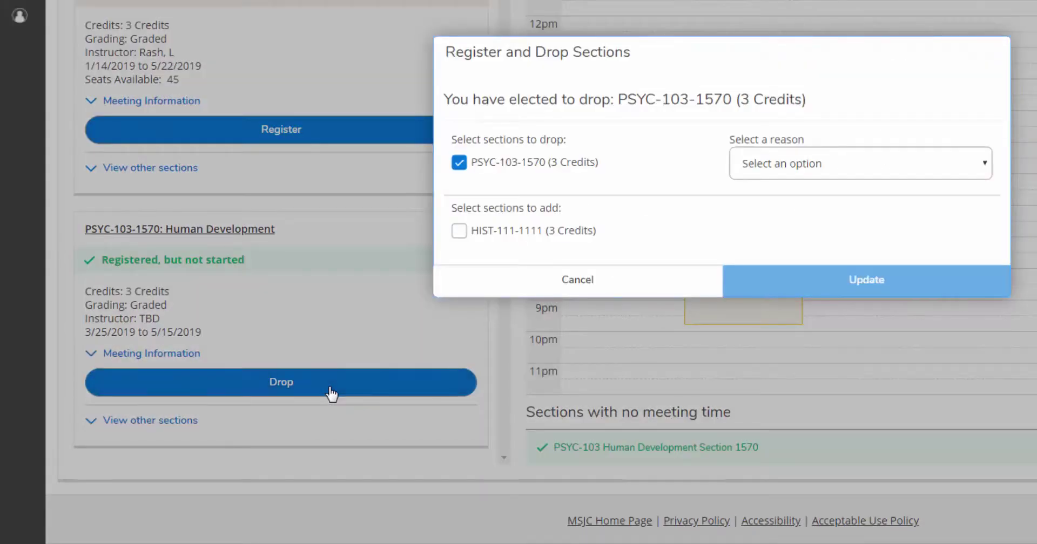
{"action": "left_click", "coordinate": [820, 169]}
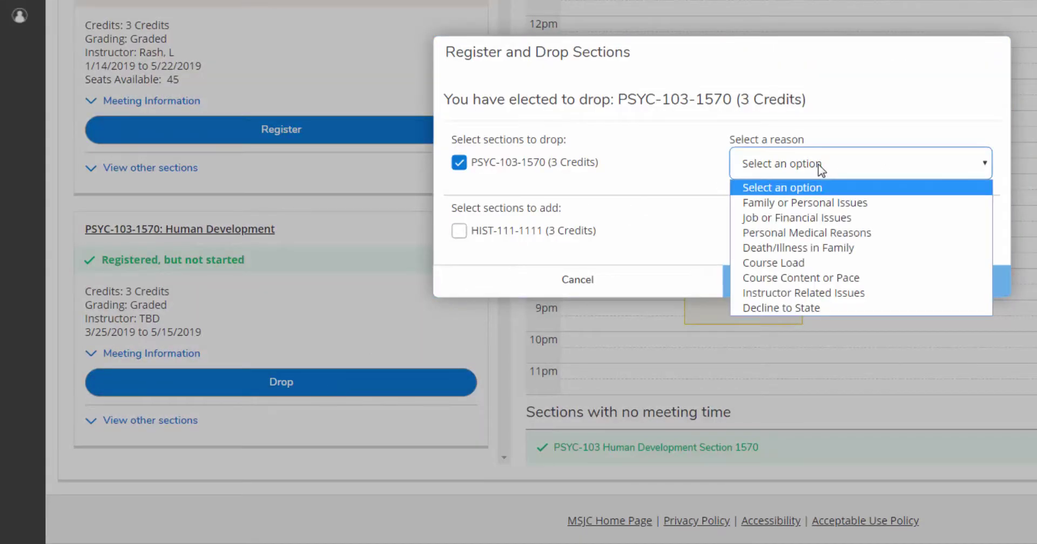
{"action": "left_click", "coordinate": [818, 263]}
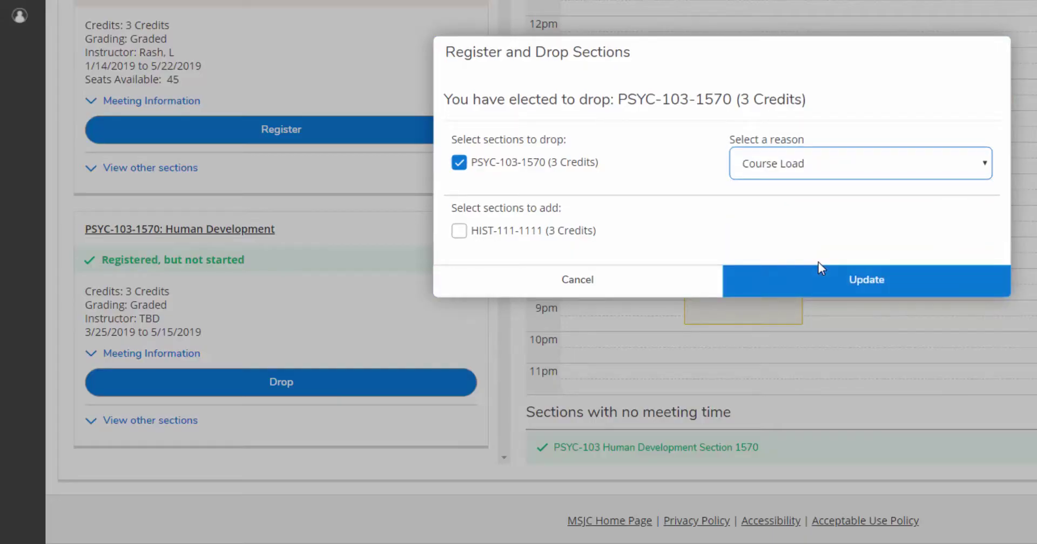
{"action": "left_click", "coordinate": [800, 291]}
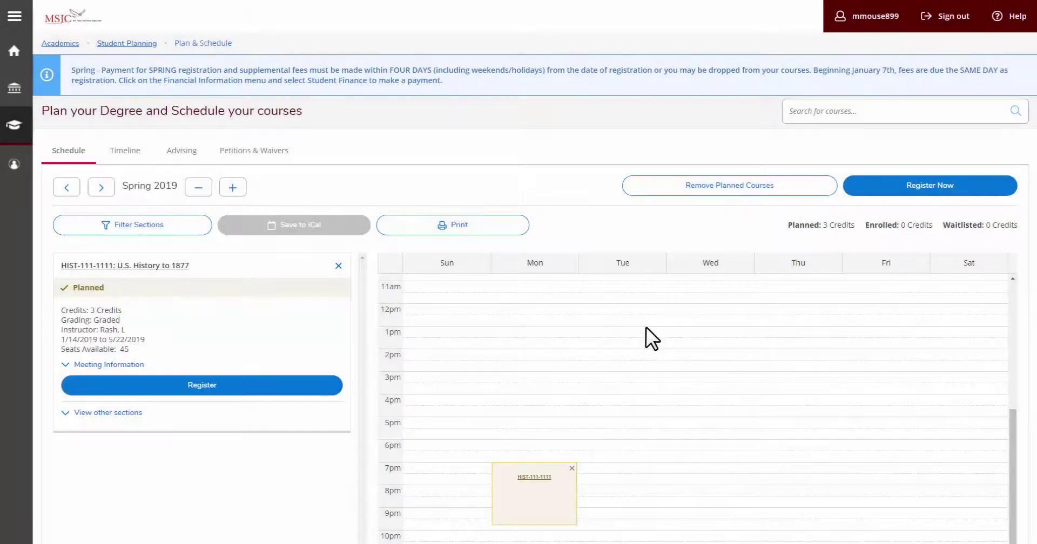
- Remove all planned Spring 2019 courses and confirm the removal
{"action": "left_click", "coordinate": [703, 189]}
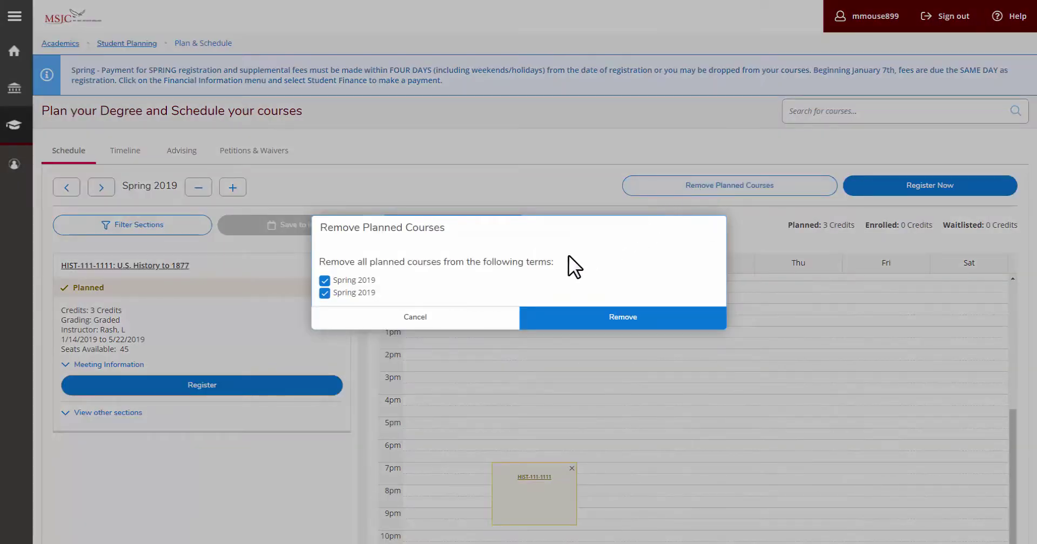
{"action": "left_click", "coordinate": [561, 323]}
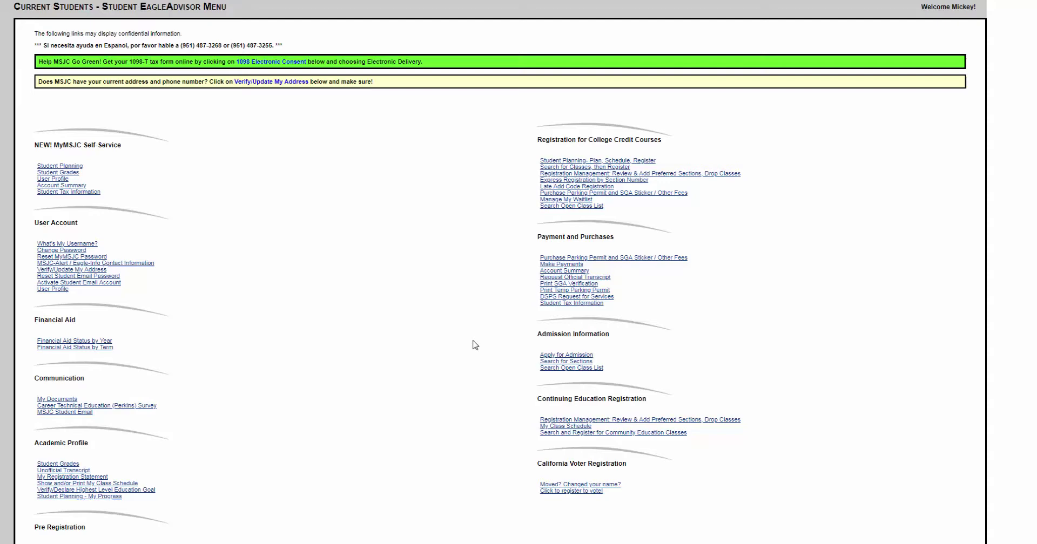
- Open Make Payments under Payment and Purchases, showing $1,008.00 due for Spring 2019
{"action": "left_click", "coordinate": [551, 264]}
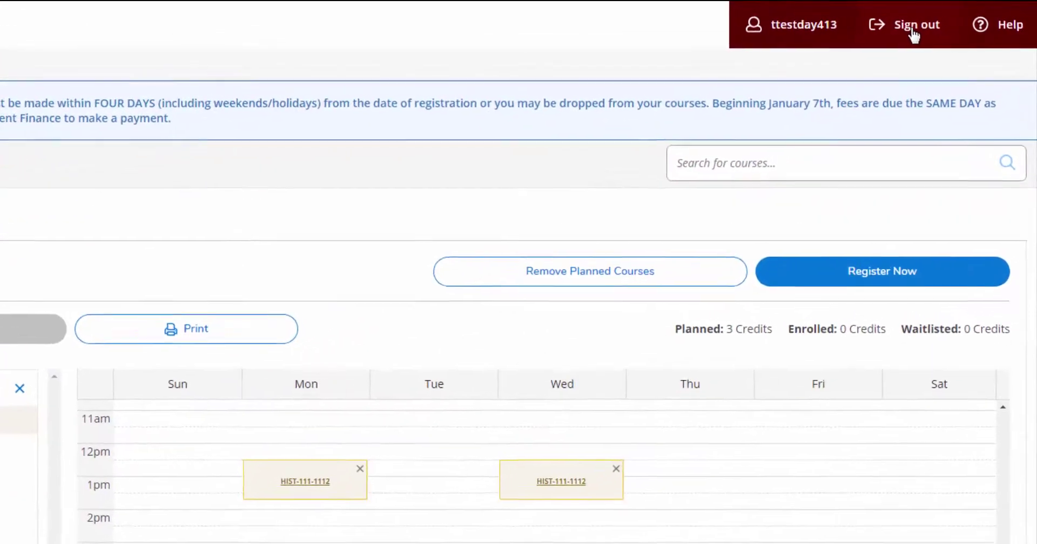
- Sign out from the top-right header, back to the Mt. San Jacinto College login page
{"action": "left_click", "coordinate": [928, 27]}
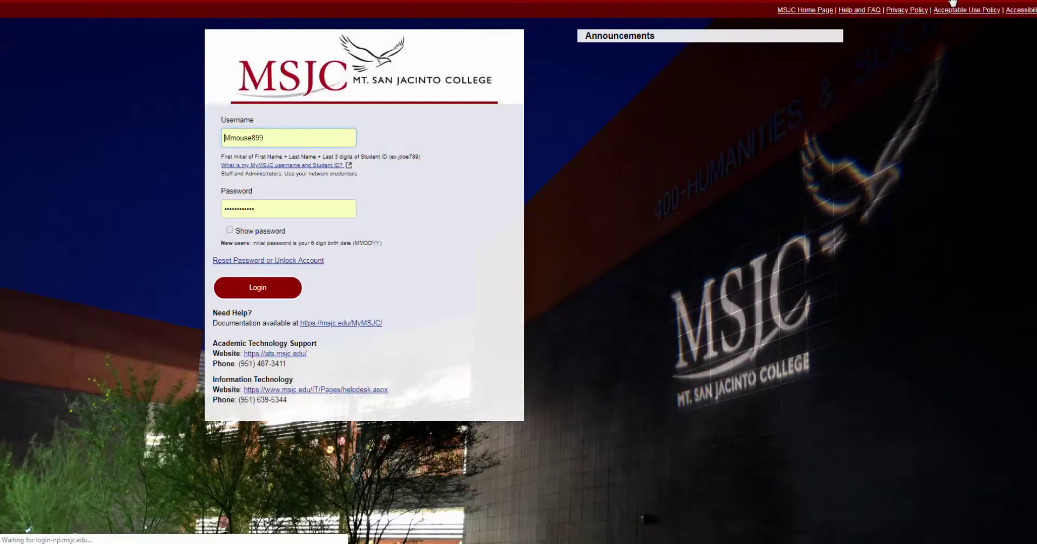